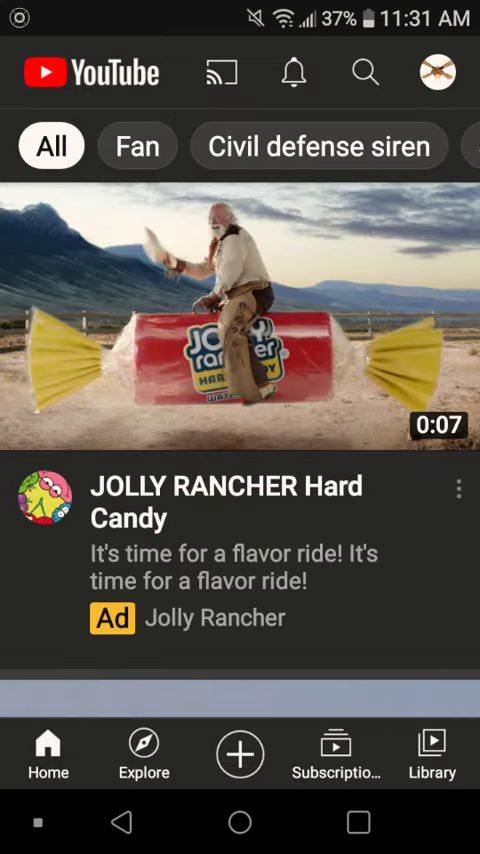
Open YouTube notifications and view the new subscriber's playlists FRozen, u and g
click(293, 72)
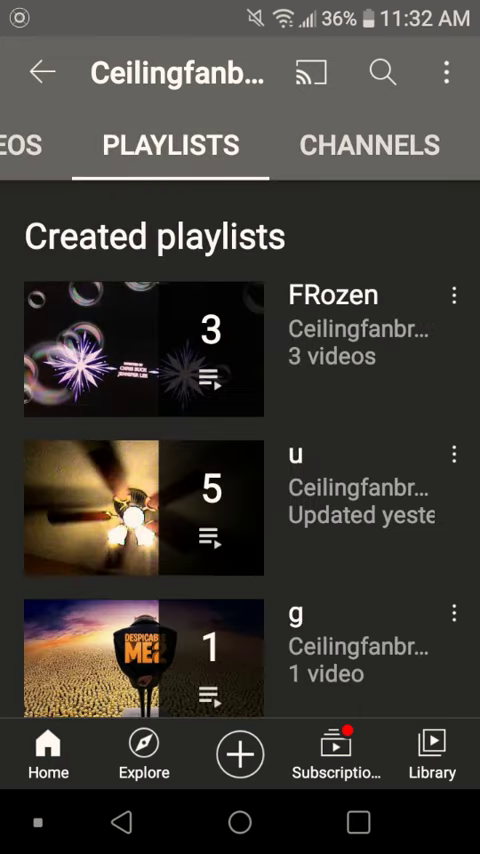
View Ceilingfanbradley's featured channels, then swipe back through Playlists to its Videos tab
click(370, 145)
scroll(240, 450, down, 5)
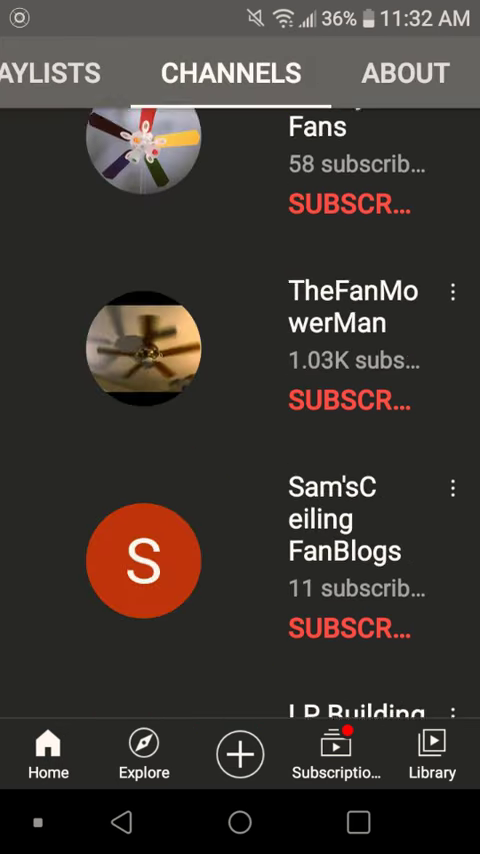
drag(100, 450, 400, 450)
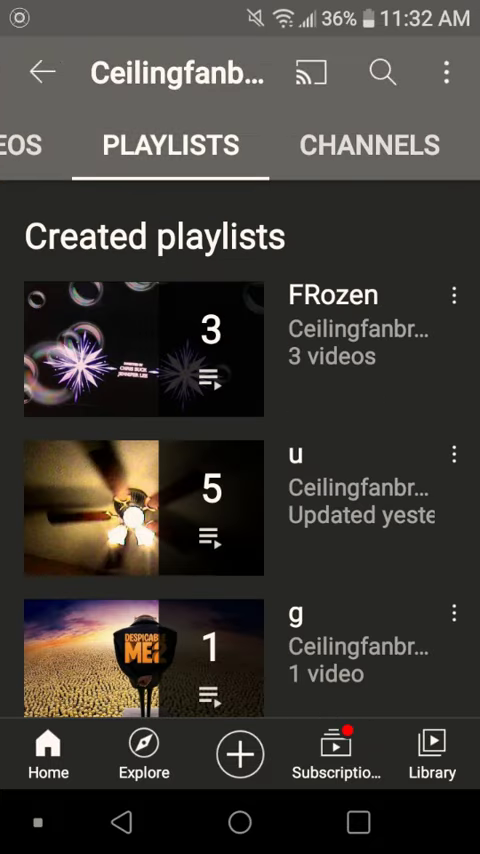
drag(100, 450, 400, 450)
scroll(240, 450, down, 10)
scroll(240, 450, down, 10)
scroll(240, 450, down, 8)
scroll(240, 450, down, 4)
scroll(240, 450, down, 5)
scroll(240, 450, down, 5)
Open one of the channel's videos, then return to the Ceilingfanbradley subscriber notification
click(140, 400)
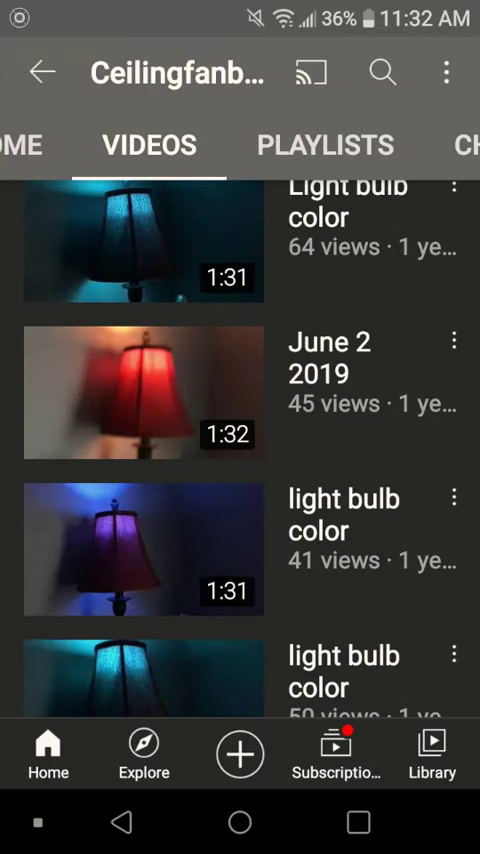
scroll(240, 450, down, 4)
scroll(240, 450, down, 4)
scroll(240, 450, down, 4)
scroll(240, 450, down, 4)
scroll(240, 450, down, 4)
scroll(240, 450, down, 4)
scroll(240, 450, down, 4)
scroll(240, 450, down, 4)
scroll(240, 450, down, 3)
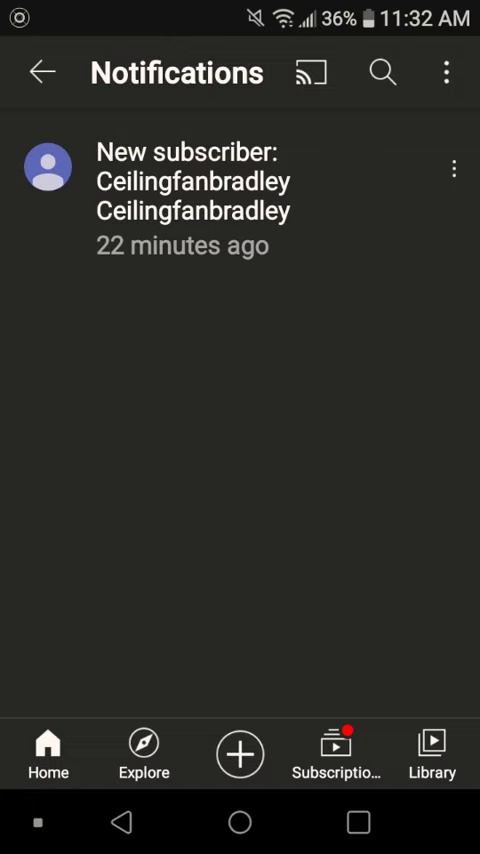
Pull down the Android shade showing quick settings and the screen-recording notice
drag(240, 10, 240, 400)
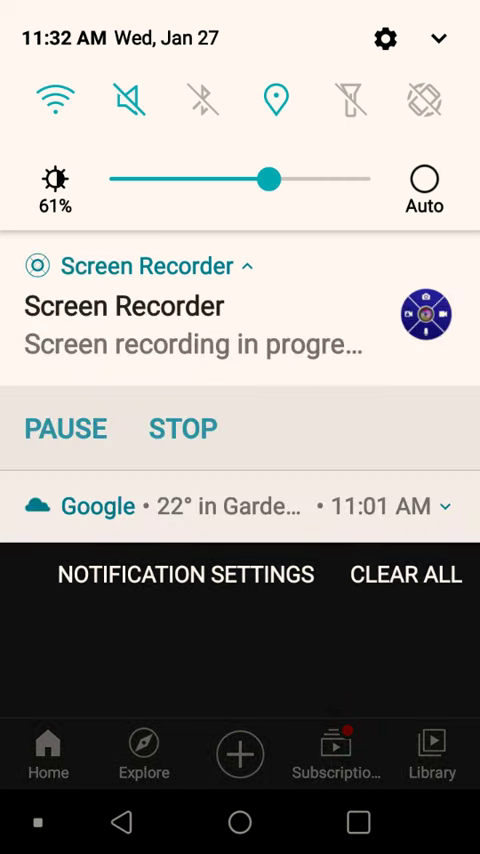